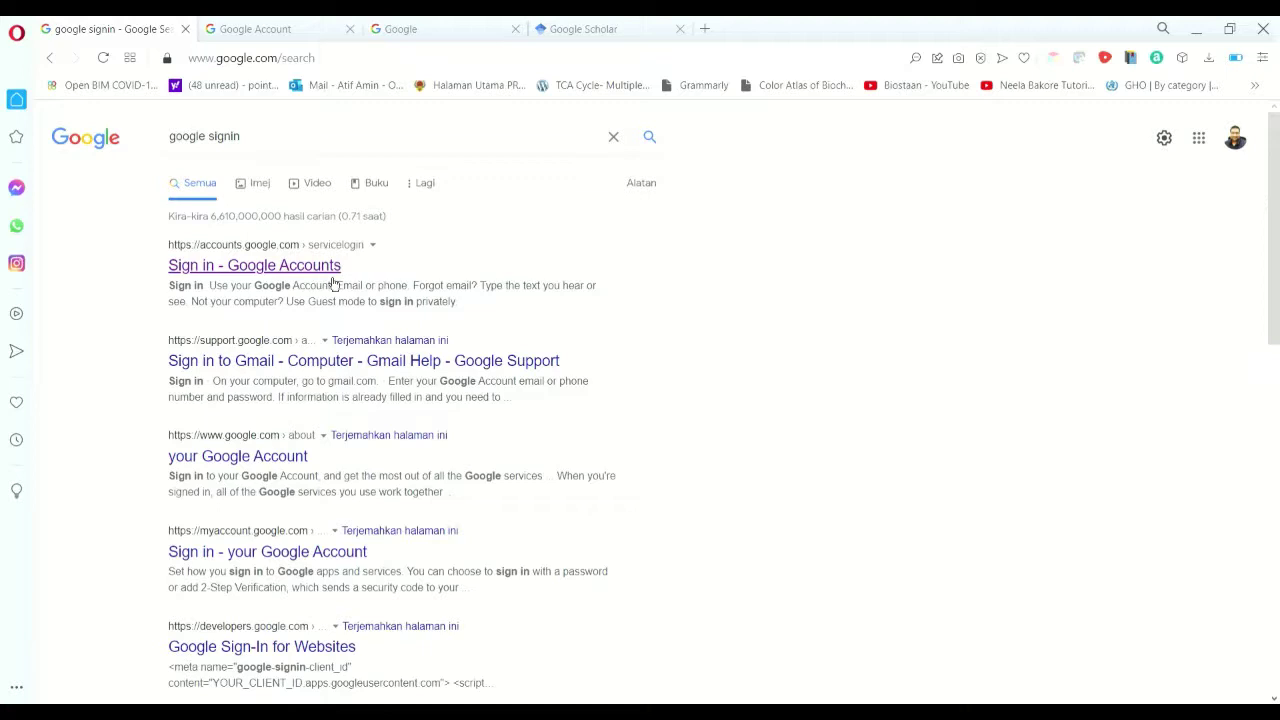
Step: Switch to the Google Account tab to show the signed-in account's welcome page
click(302, 28)
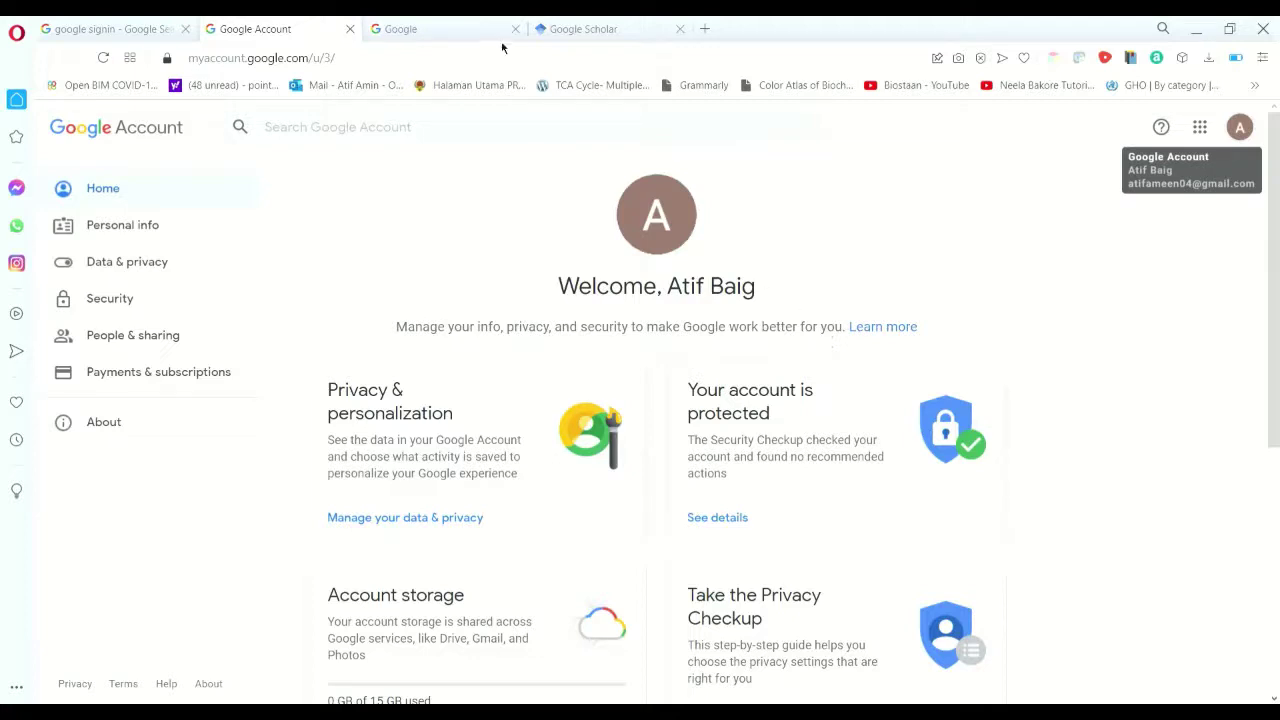
Step: Search Google for 'google scholar' and move to the Google Scholar home page tab
click(460, 22)
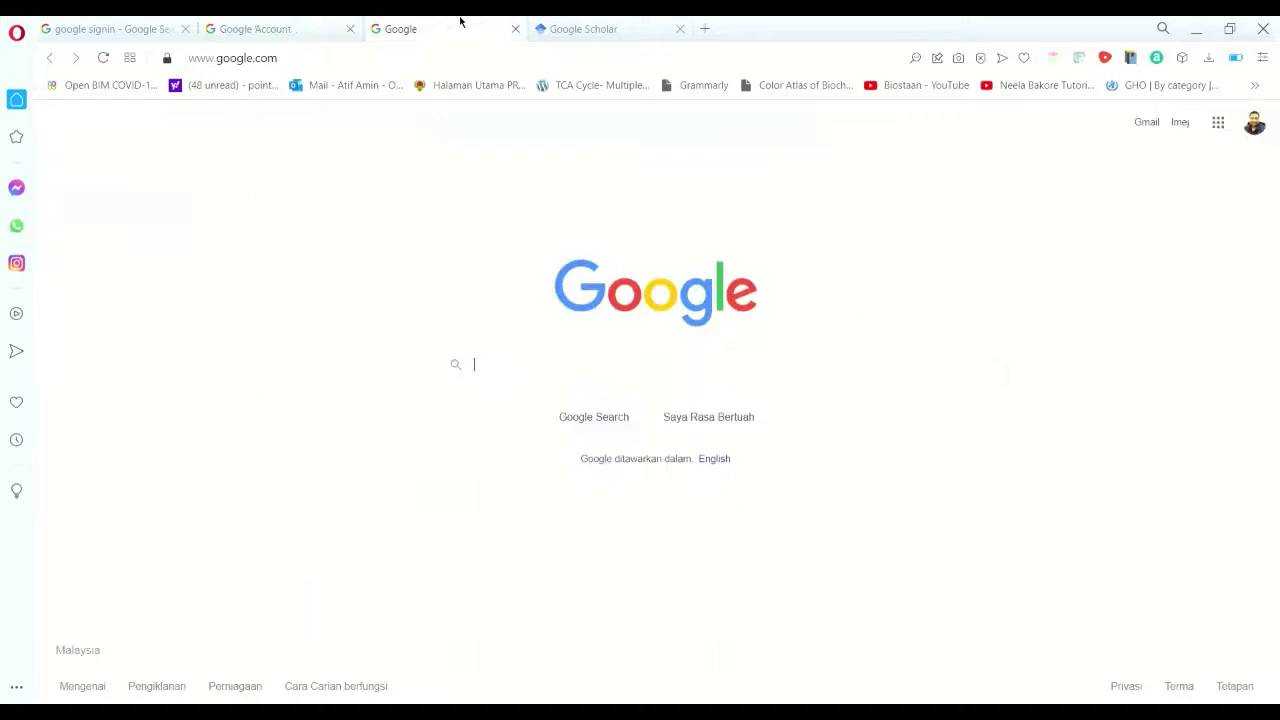
text(google schol)
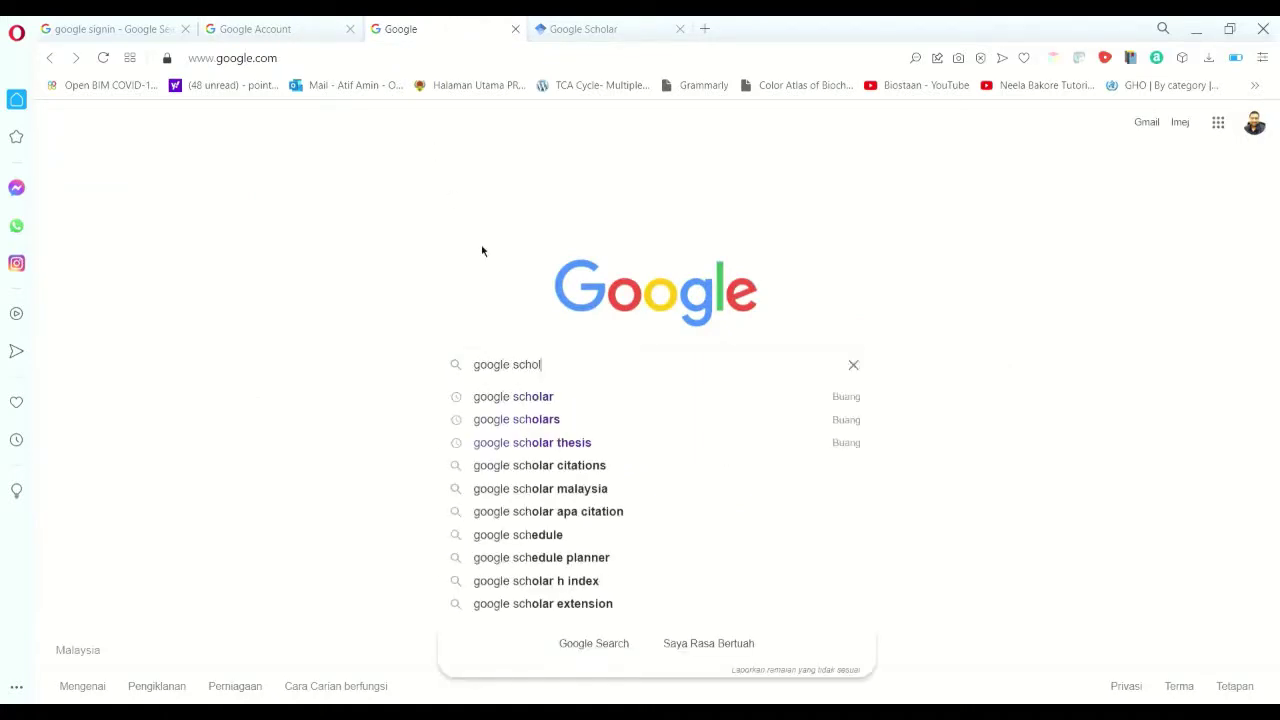
click(507, 397)
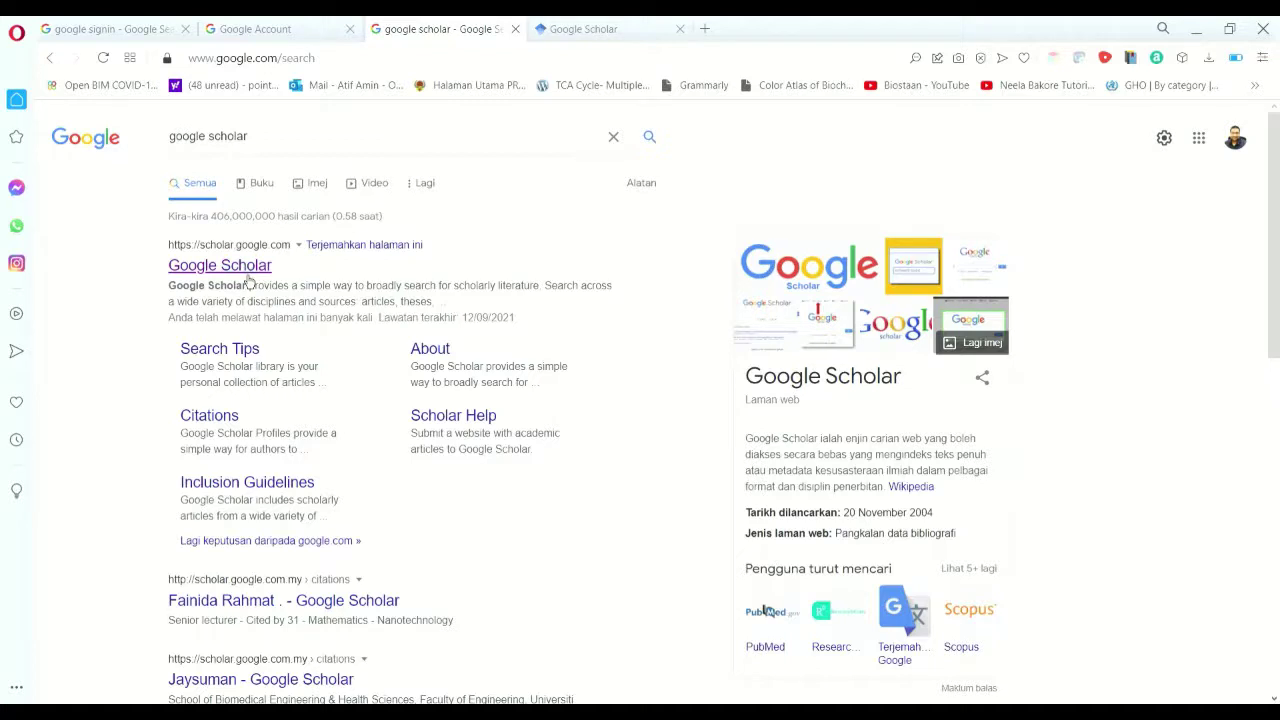
click(563, 26)
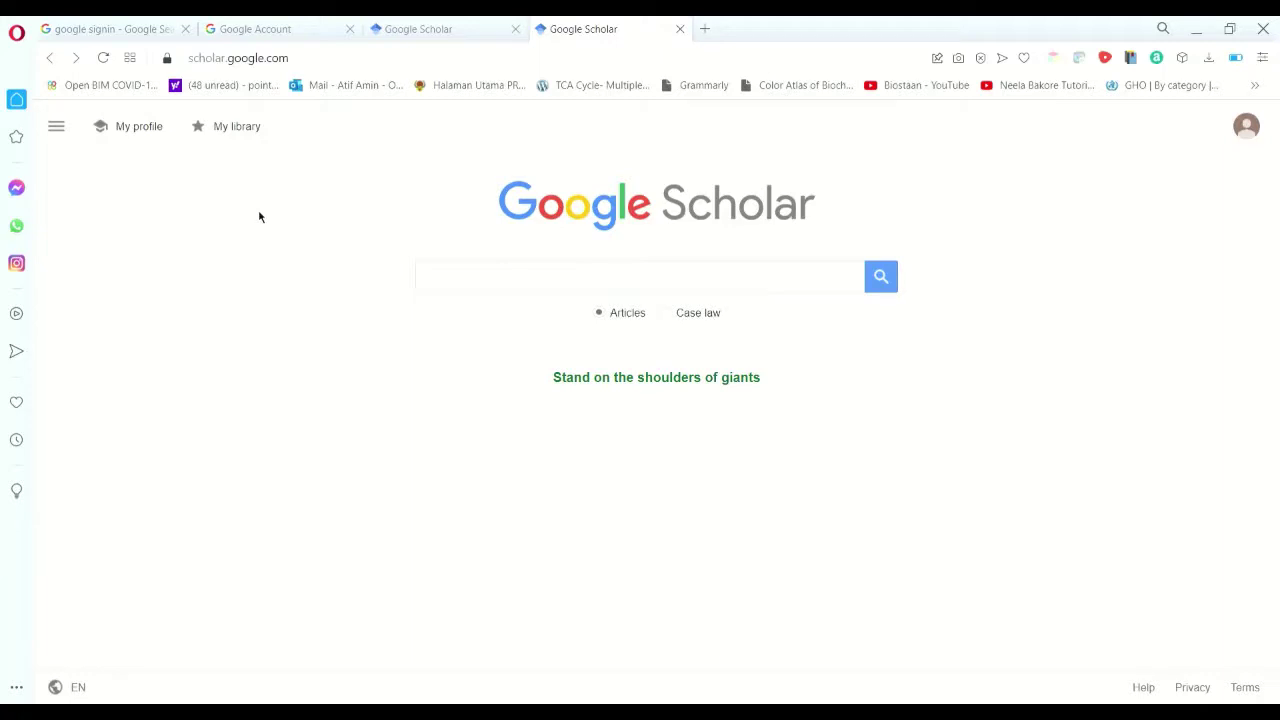
Step: Start a new Scholar profile and fill in the suggested affiliation
click(55, 128)
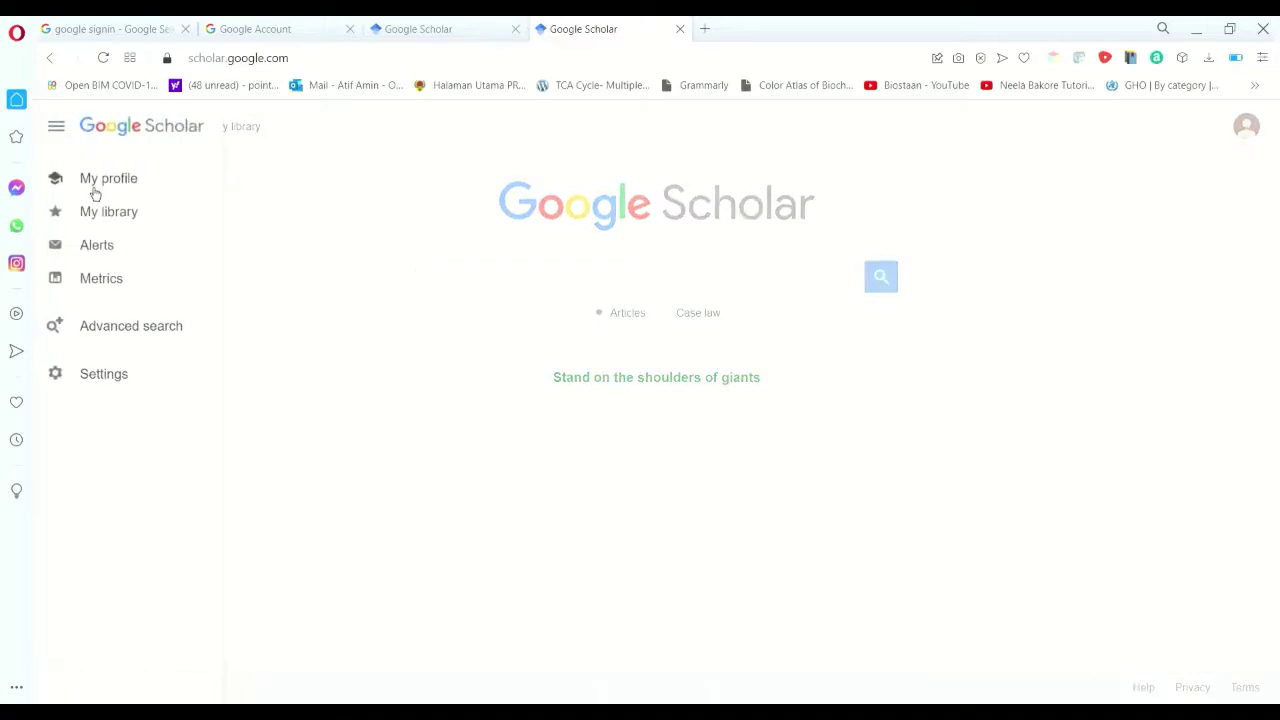
click(94, 190)
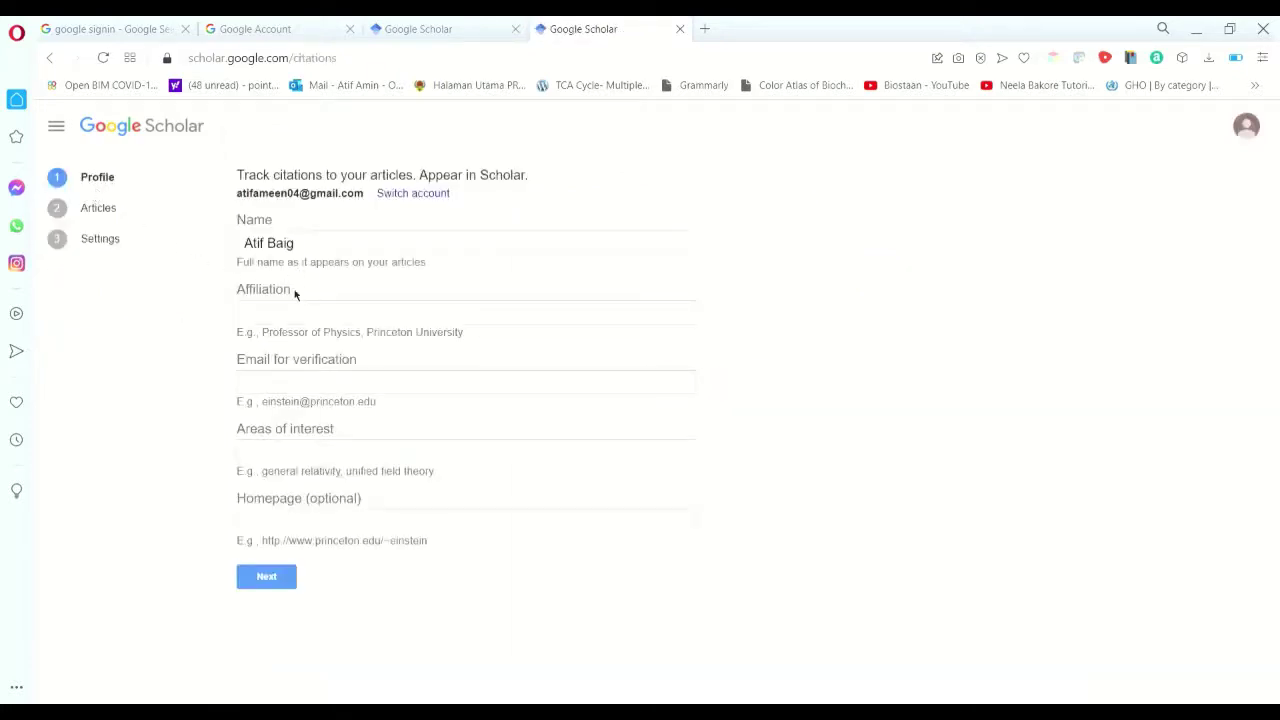
click(300, 315)
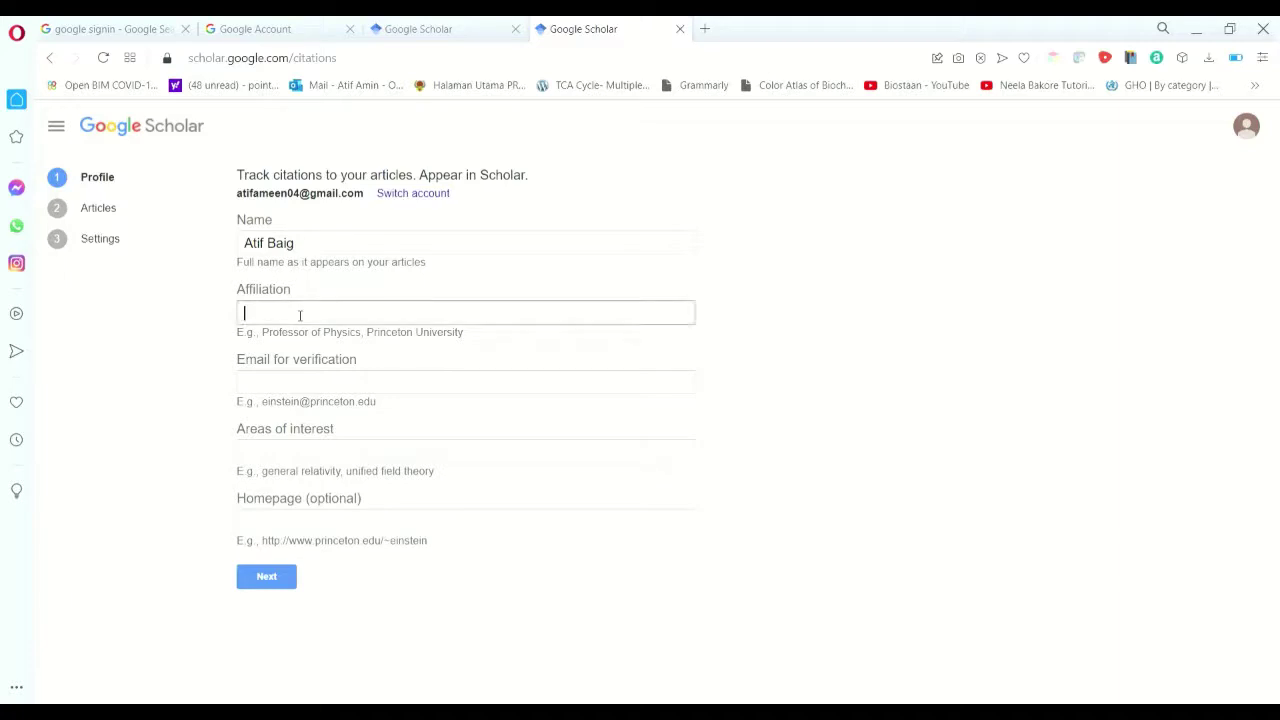
click(291, 348)
key(End)
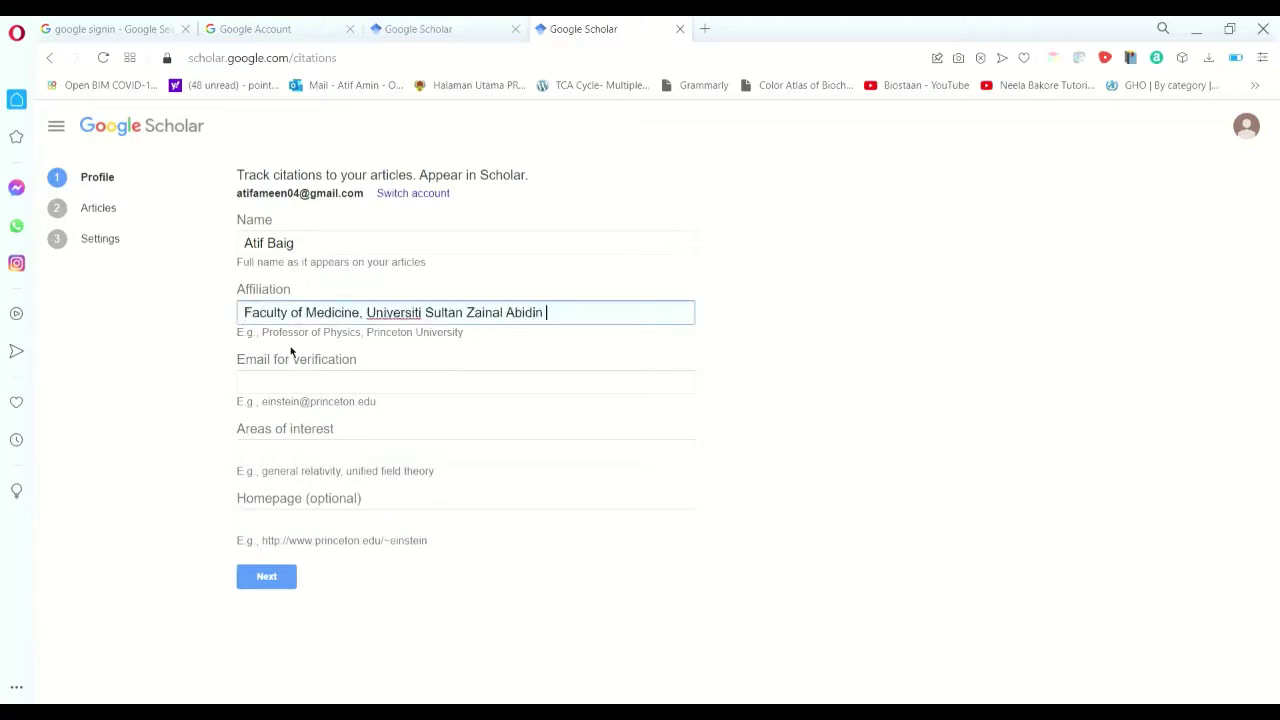
Step: Enter the verification email by choosing the suggested address
click(287, 388)
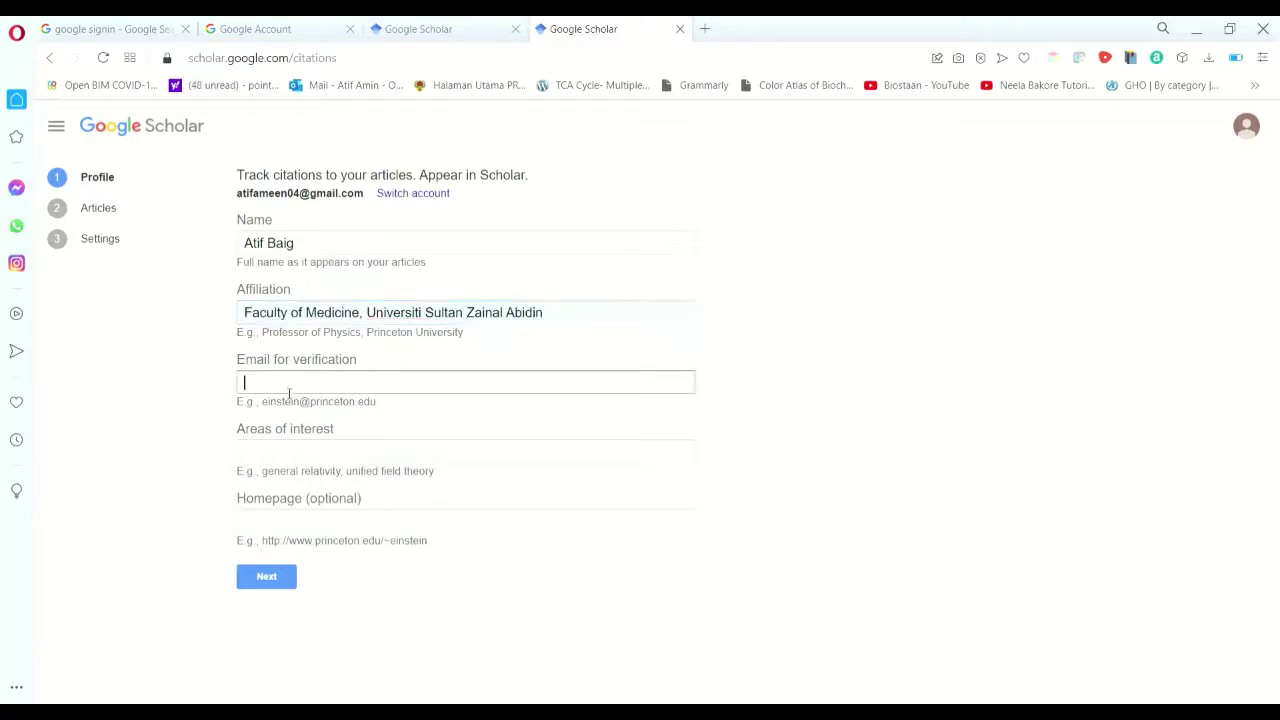
click(277, 415)
text(atifa)
click(298, 422)
click(298, 422)
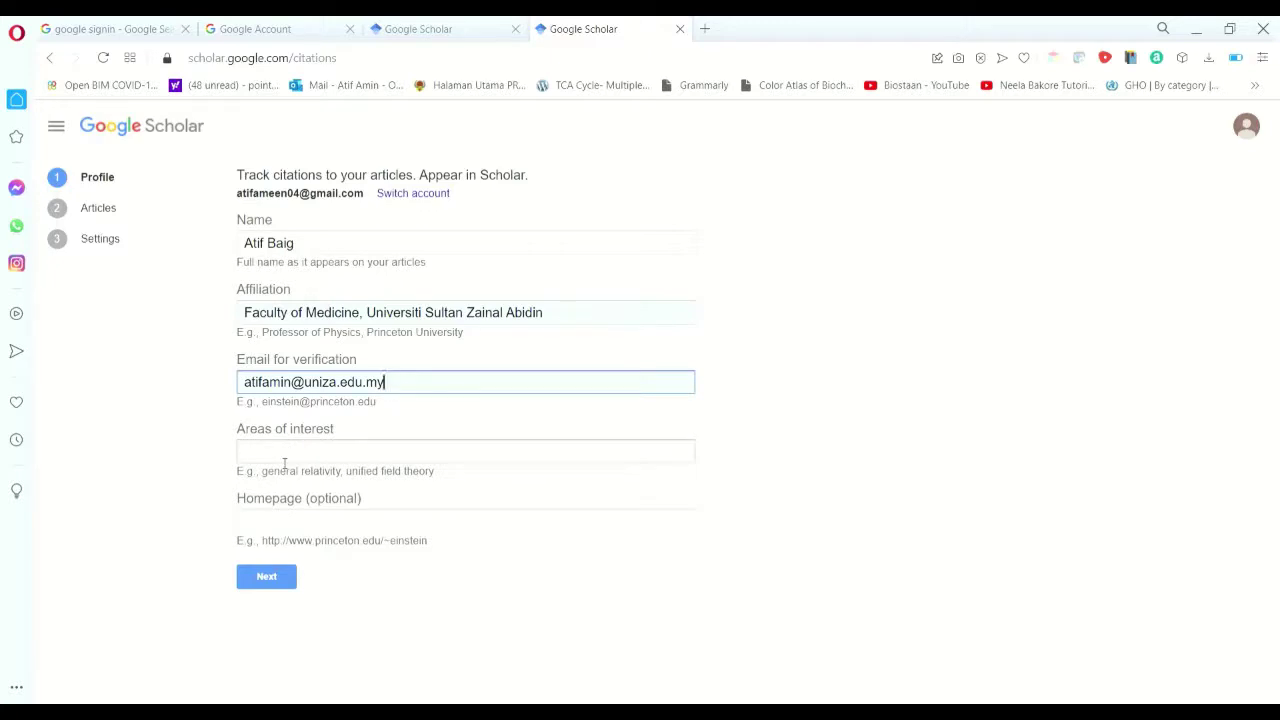
Step: Paste the research interests from Genetics to Pneumoniae, removing Non-opioid therapies
click(285, 463)
text(Genetics, Disease Estimates, Vaccine, Obesity, Pneumoniae,  Non-opioid therapies)
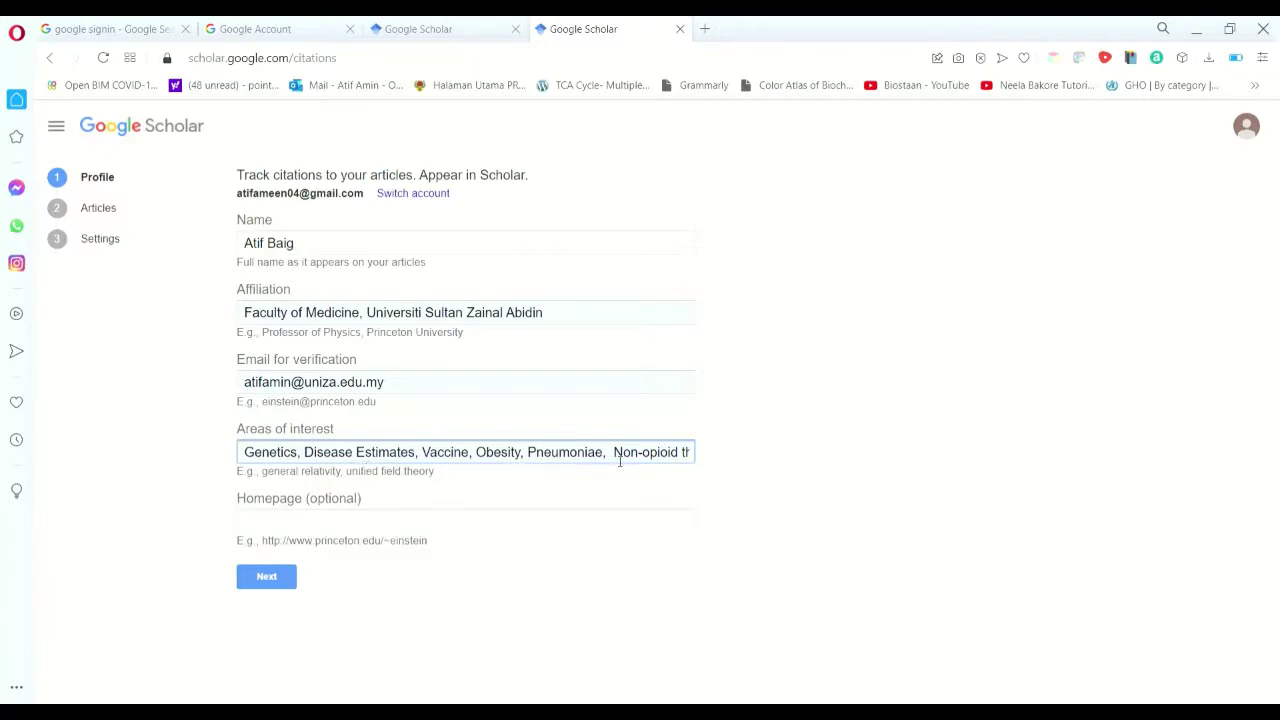
drag(612, 452, 725, 457)
key(BackSpace)
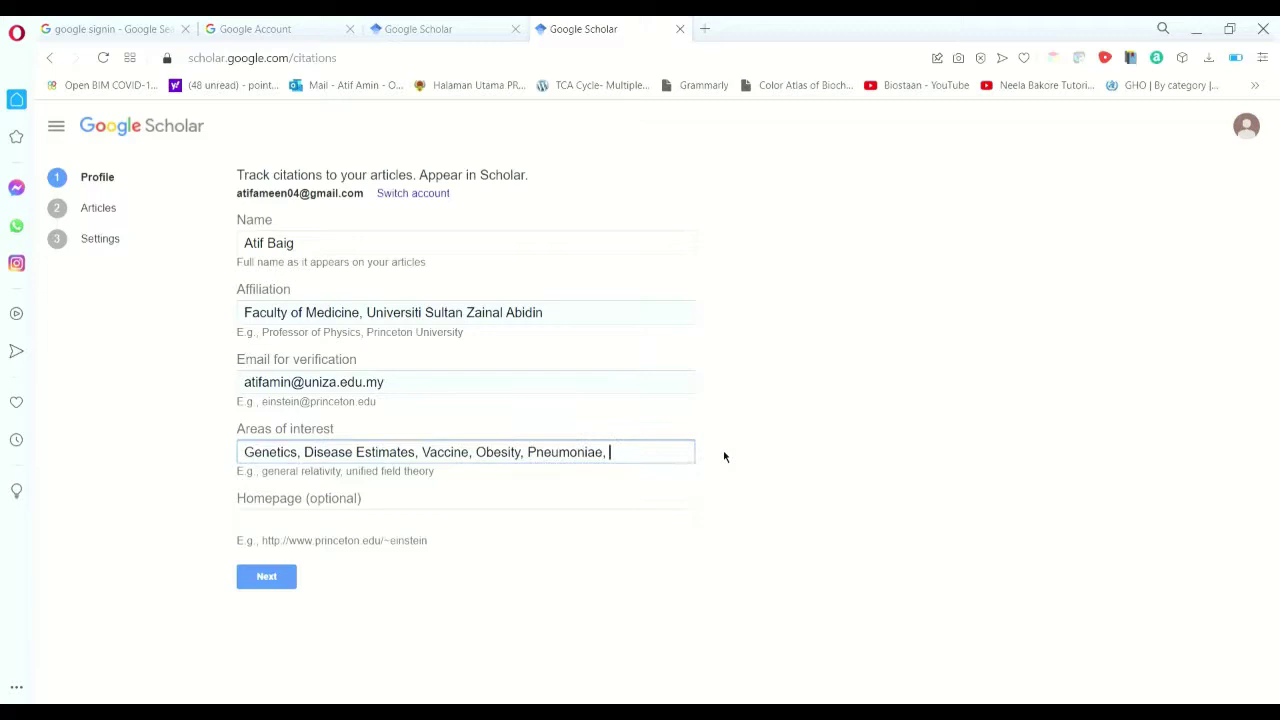
key(BackSpace)
key(BackSpace)
click(724, 473)
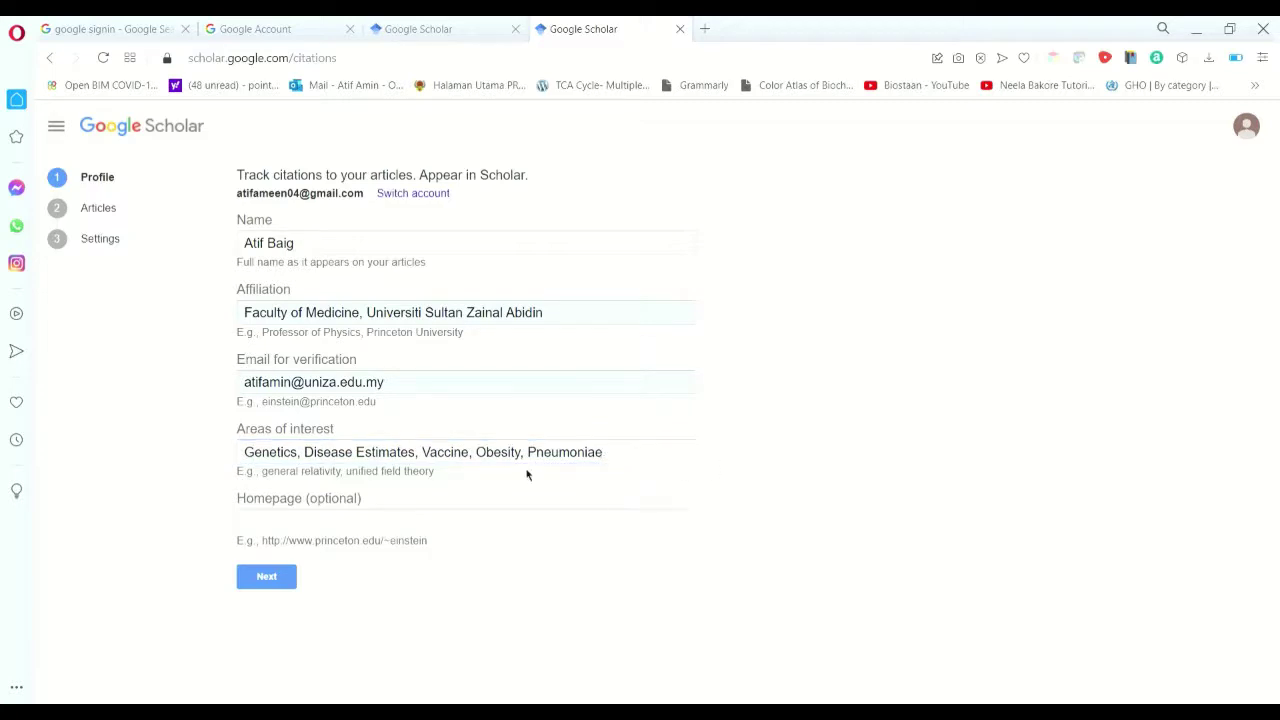
click(453, 521)
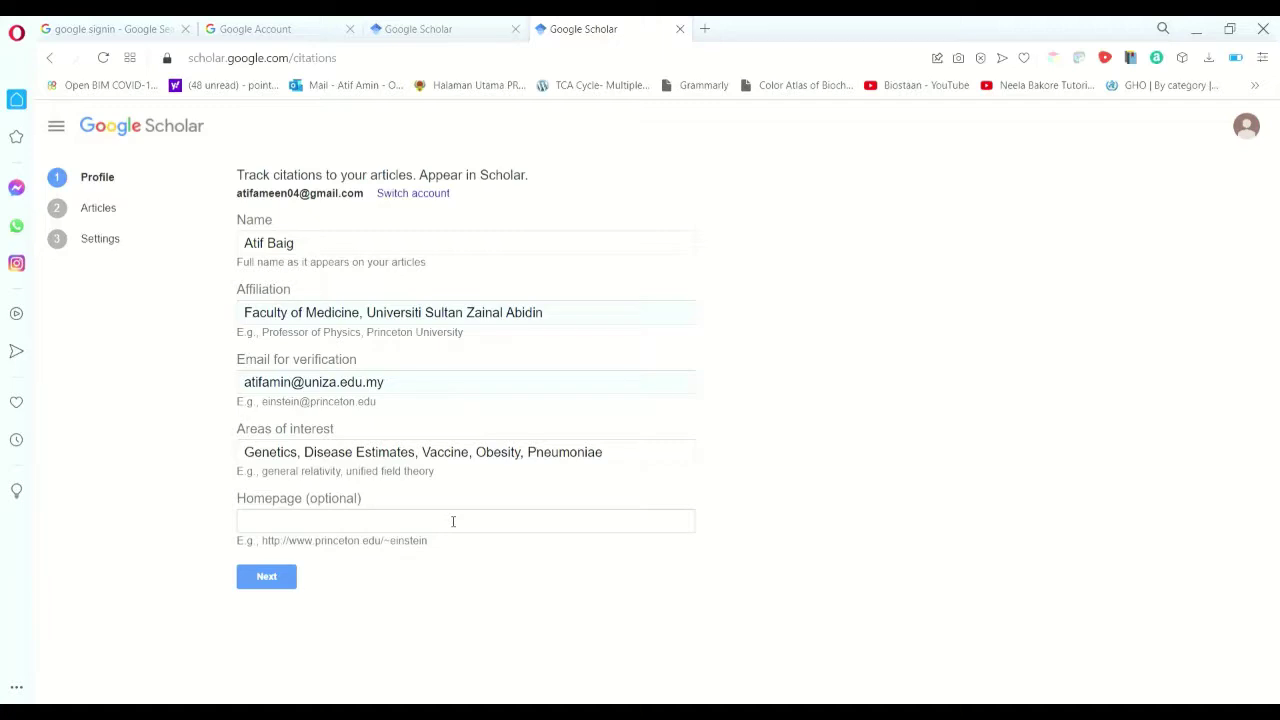
click(453, 521)
text(www.unisza.edu.my)
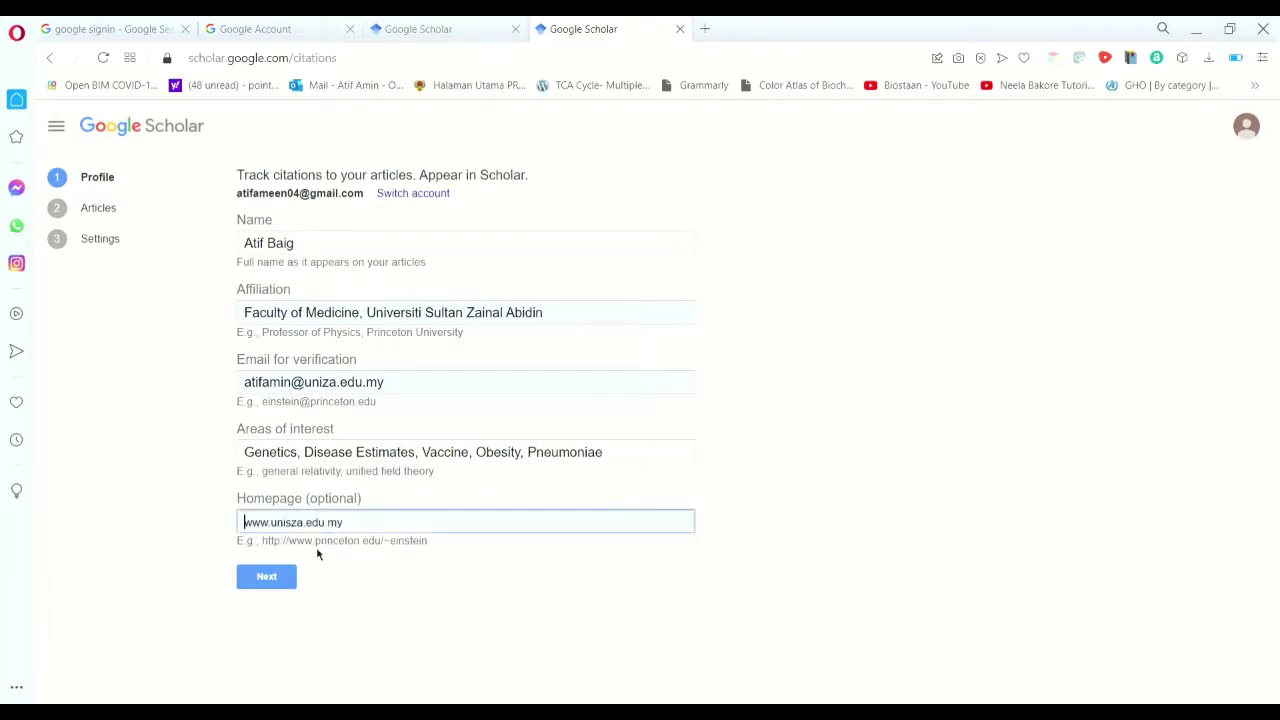
click(266, 592)
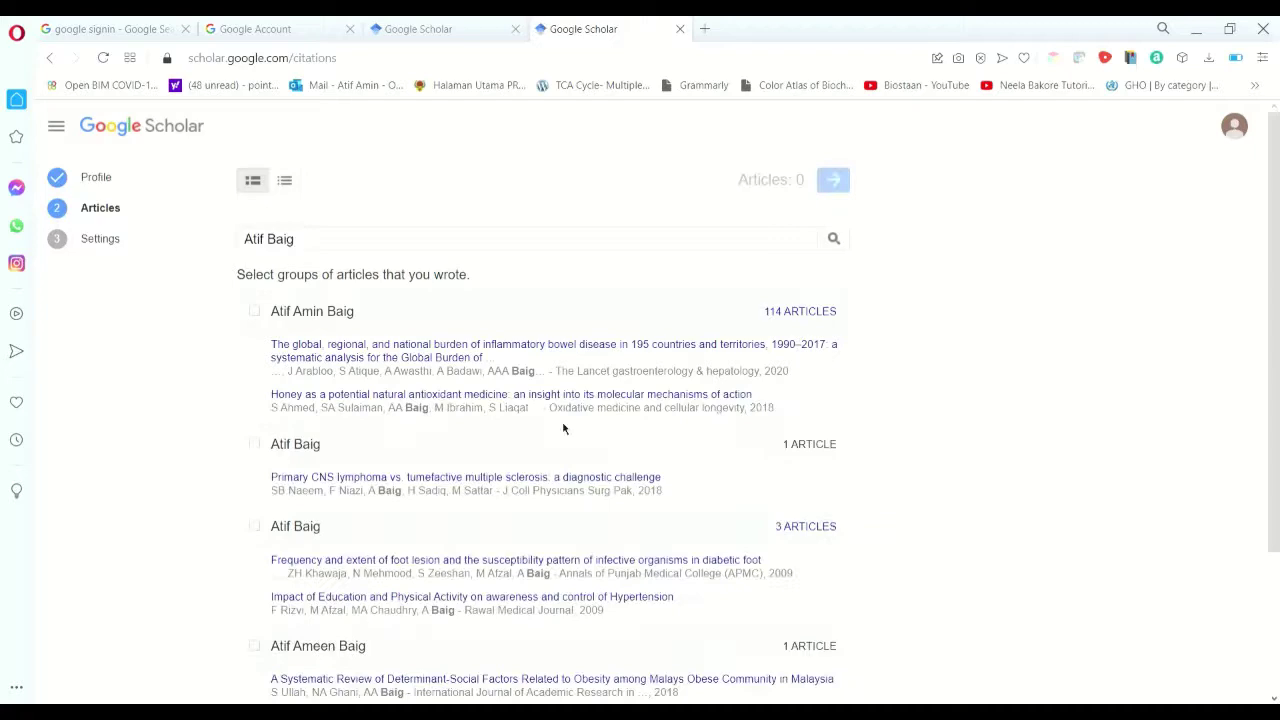
Step: Tick the one-article CNS lymphoma group, then the two-article vision-screening group on the next page
scroll(563, 428, down, 2)
scroll(570, 432, up, 2)
scroll(569, 434, down, 2)
scroll(563, 428, up, 2)
scroll(563, 428, down, 2)
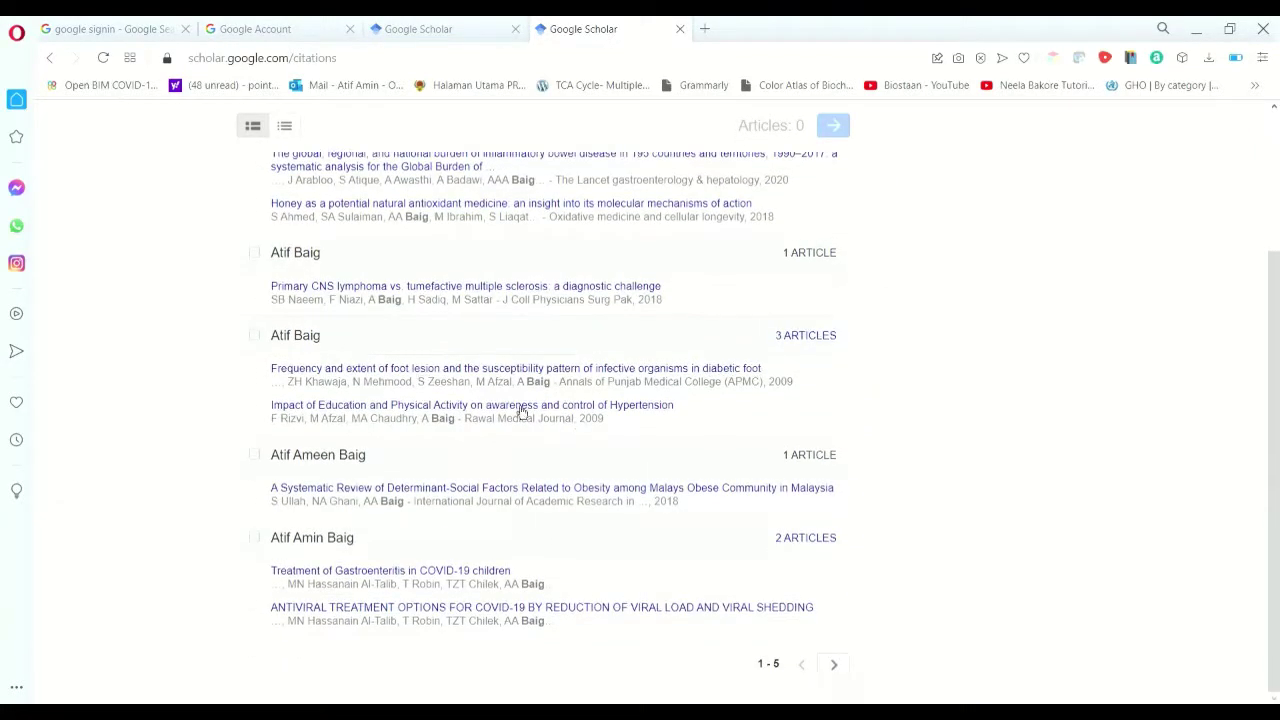
click(256, 254)
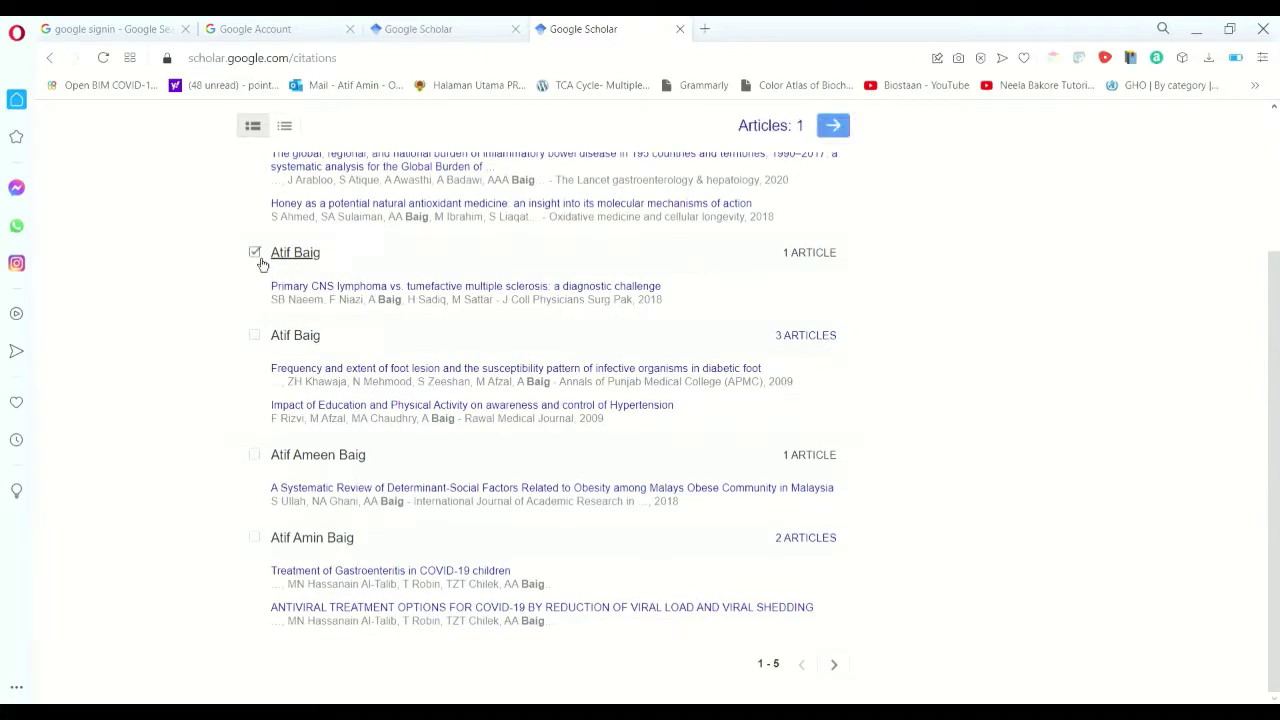
click(835, 668)
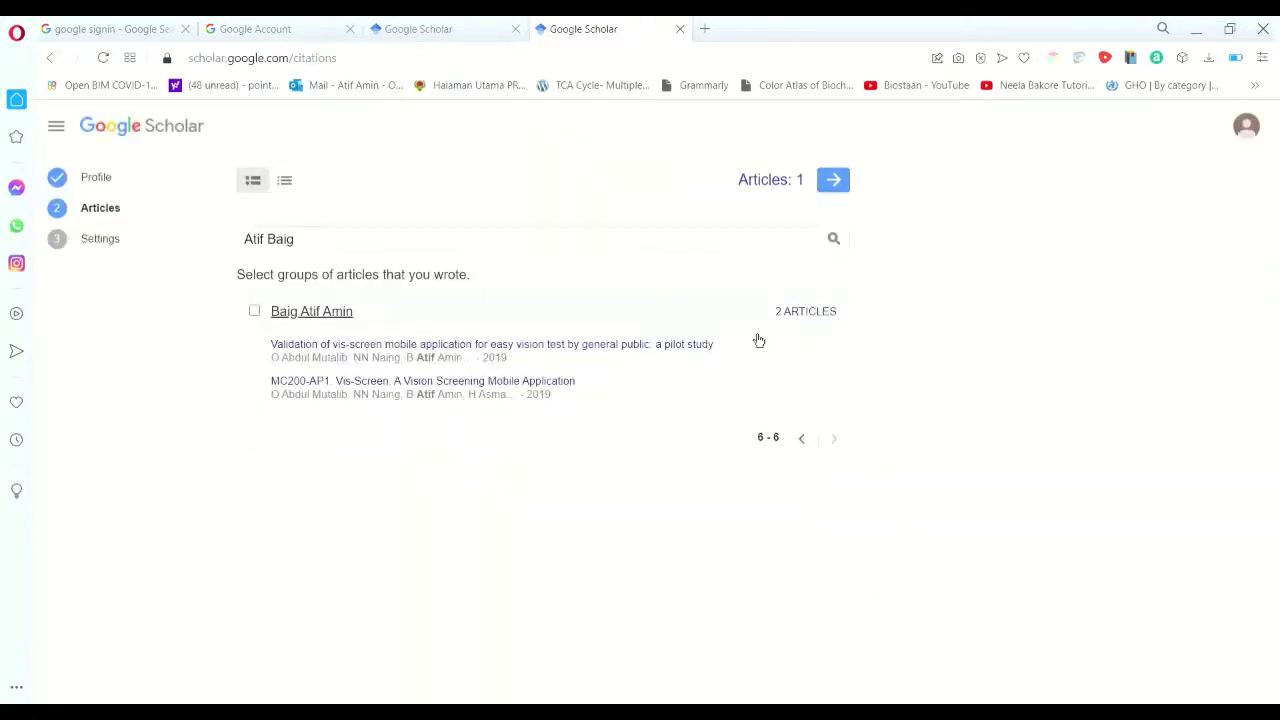
click(256, 314)
Step: In the individual article list, tick the LAMP amplification review on page 11–20
click(286, 184)
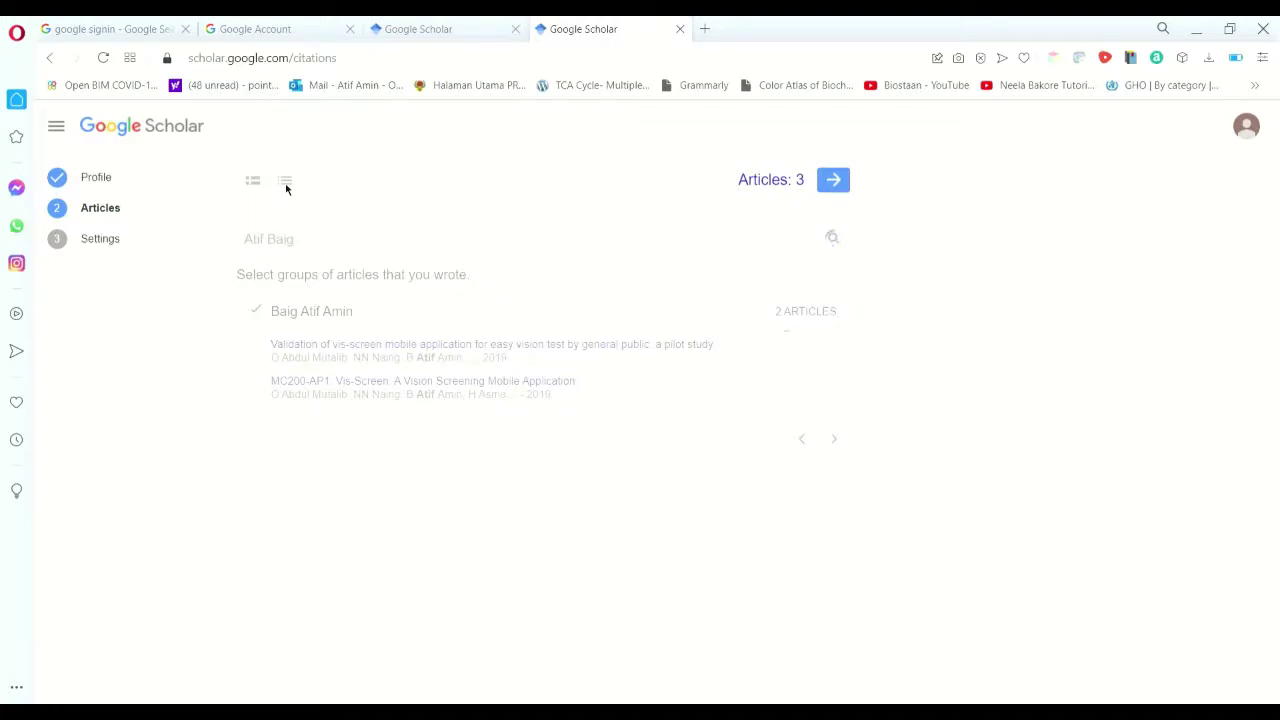
scroll(316, 510, down, 3)
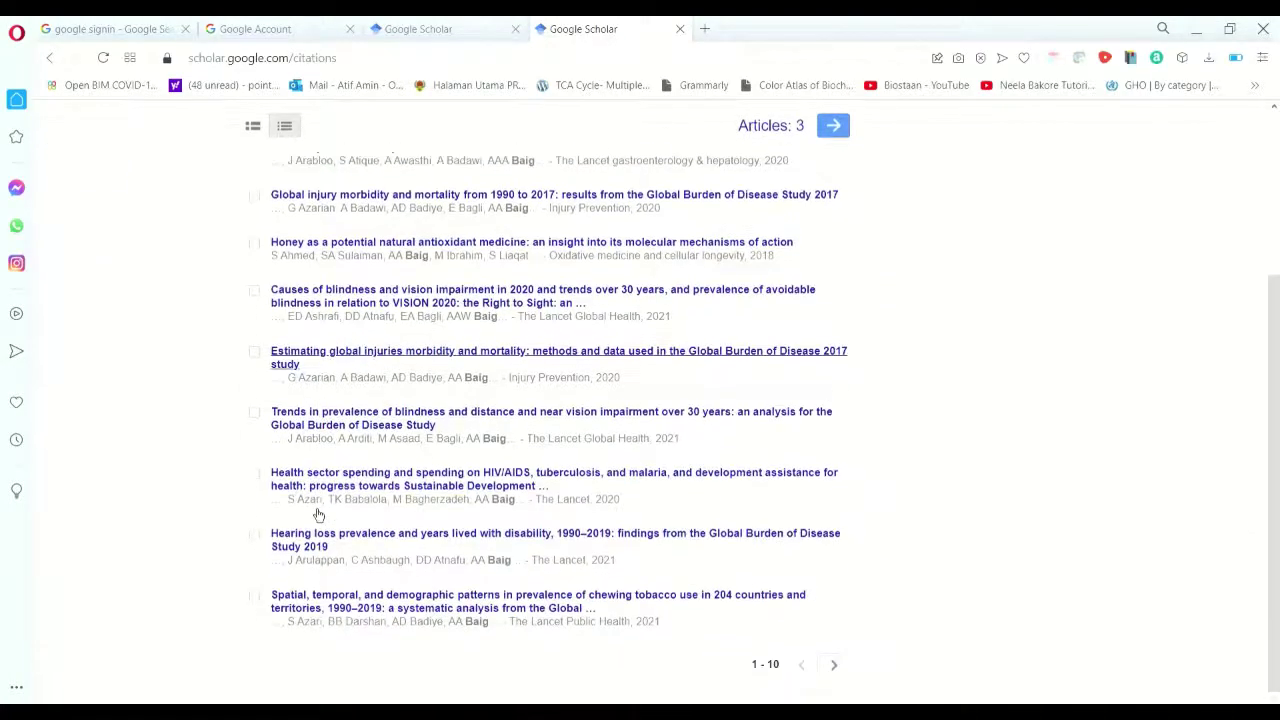
scroll(320, 513, up, 3)
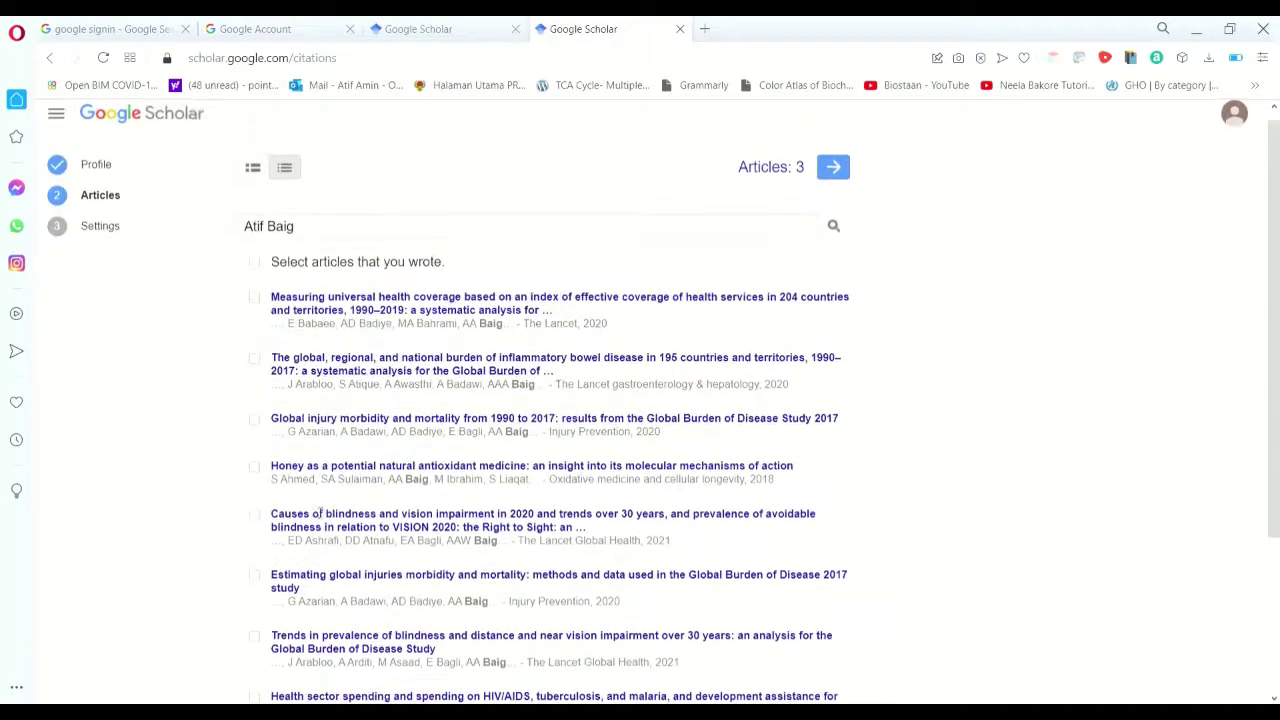
scroll(311, 508, down, 3)
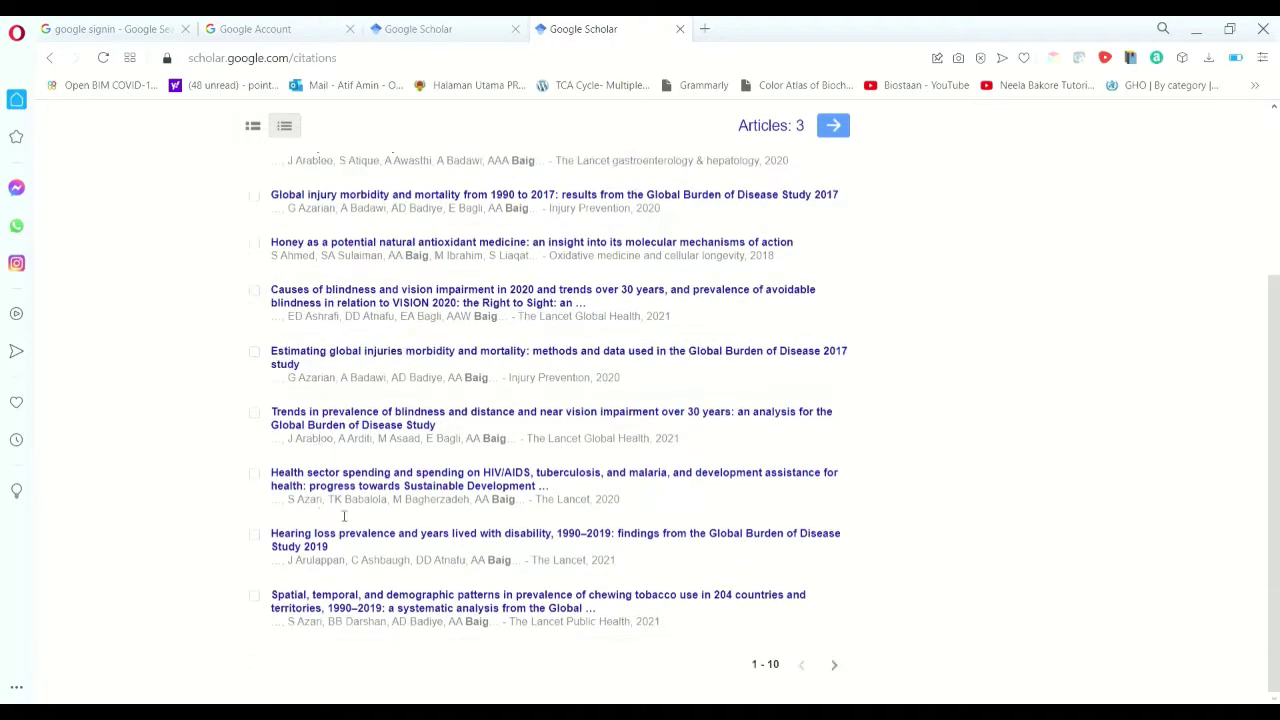
click(833, 673)
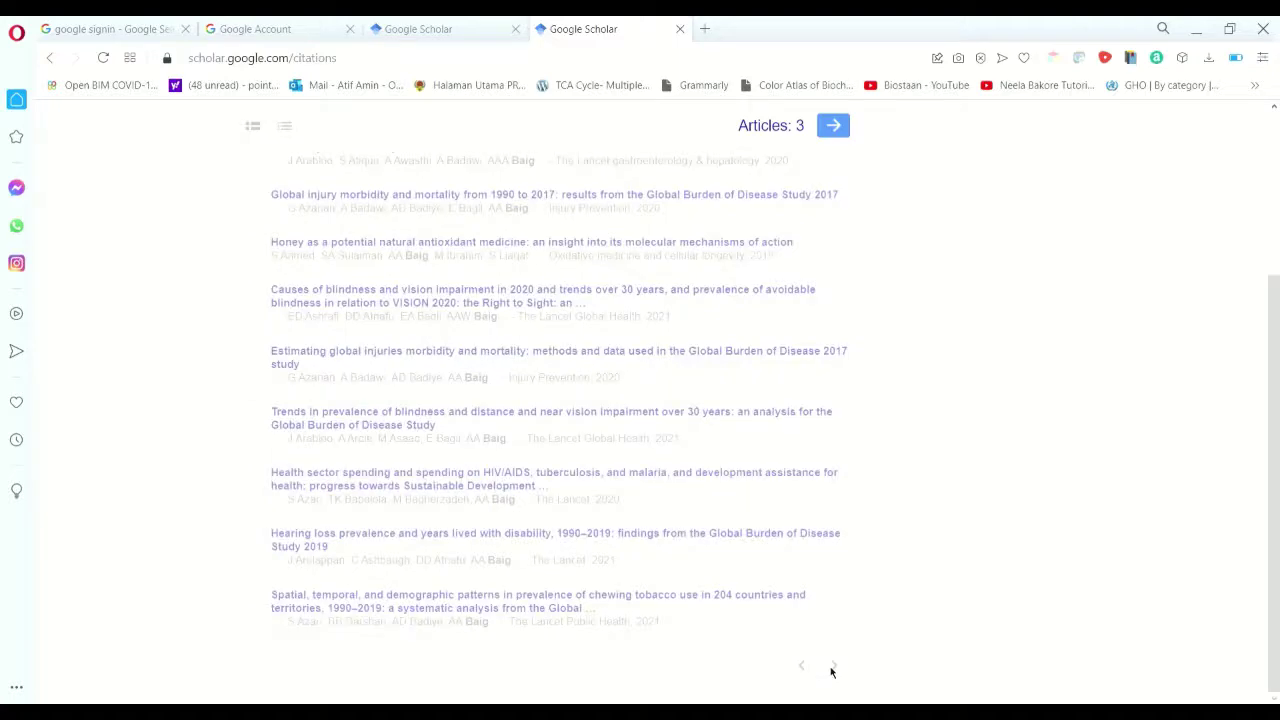
scroll(786, 497, down, 3)
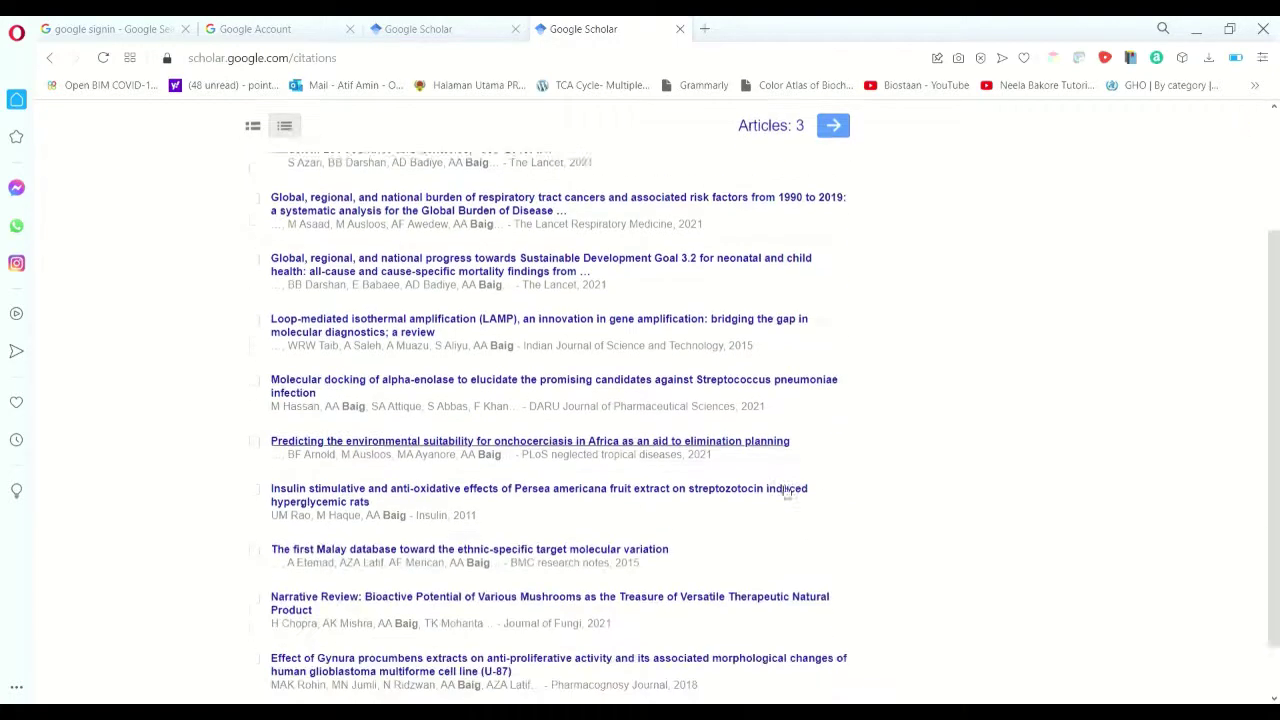
click(254, 285)
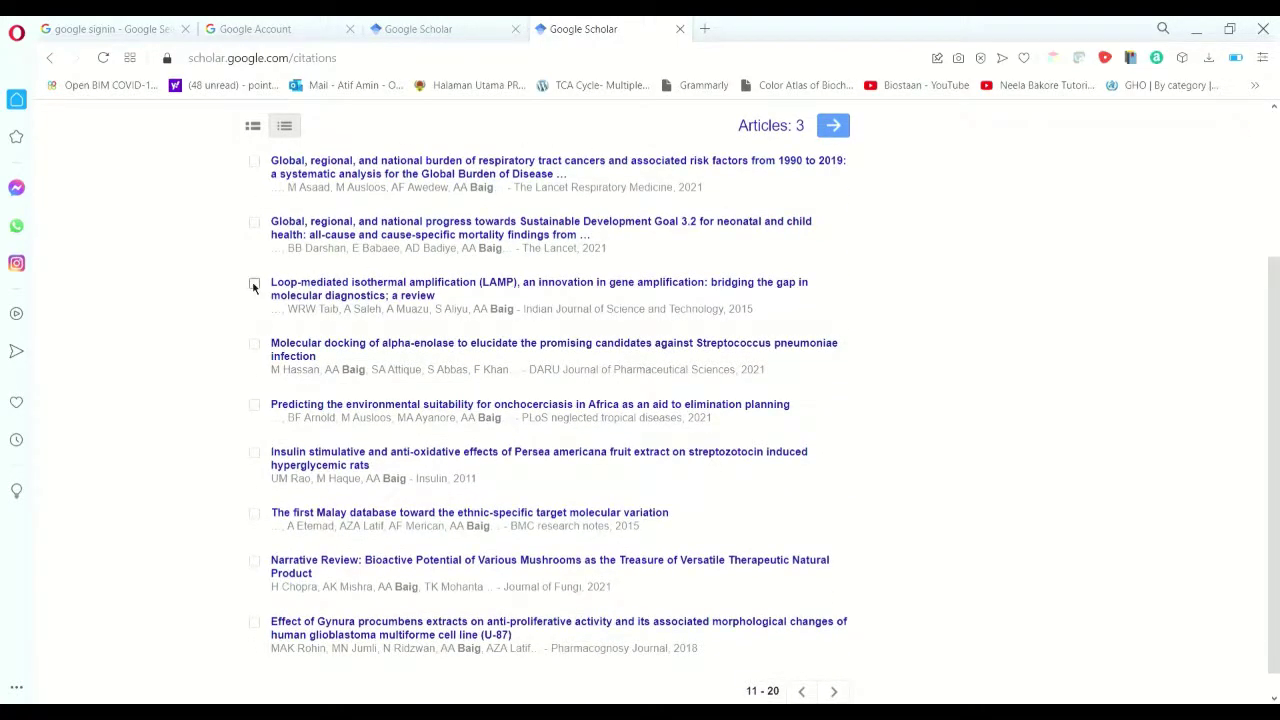
scroll(603, 489, down, 1)
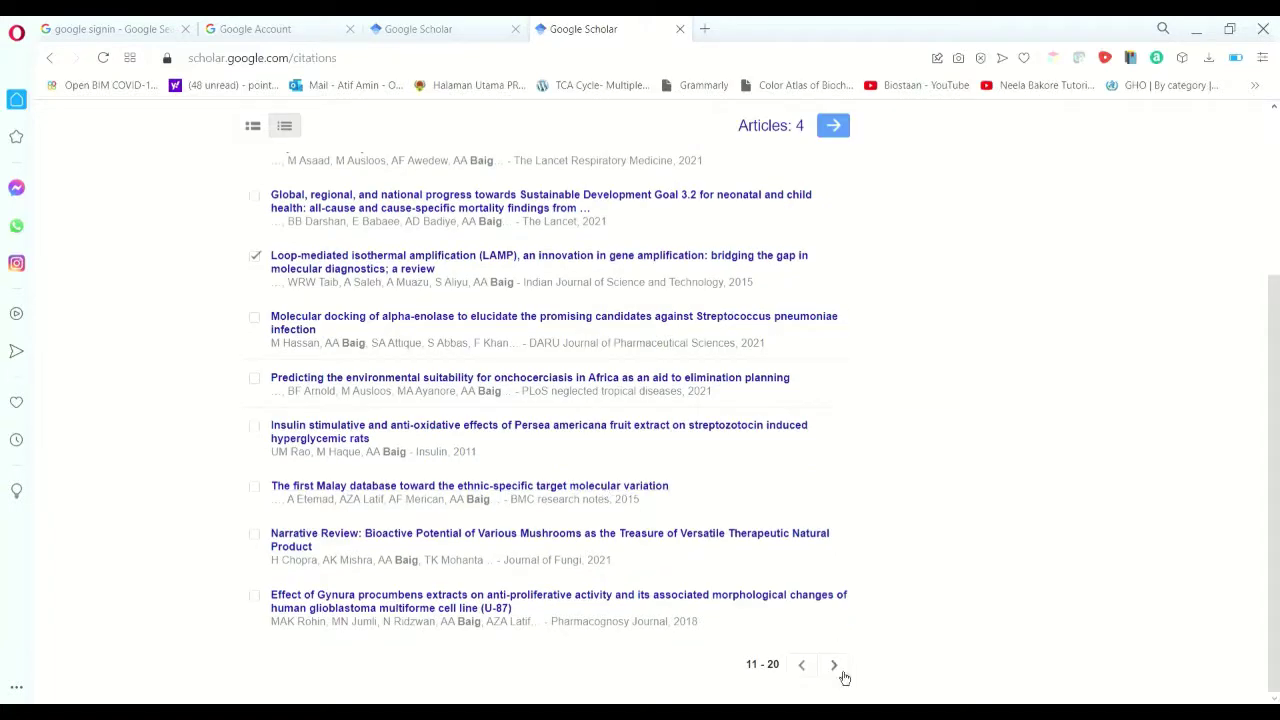
click(834, 666)
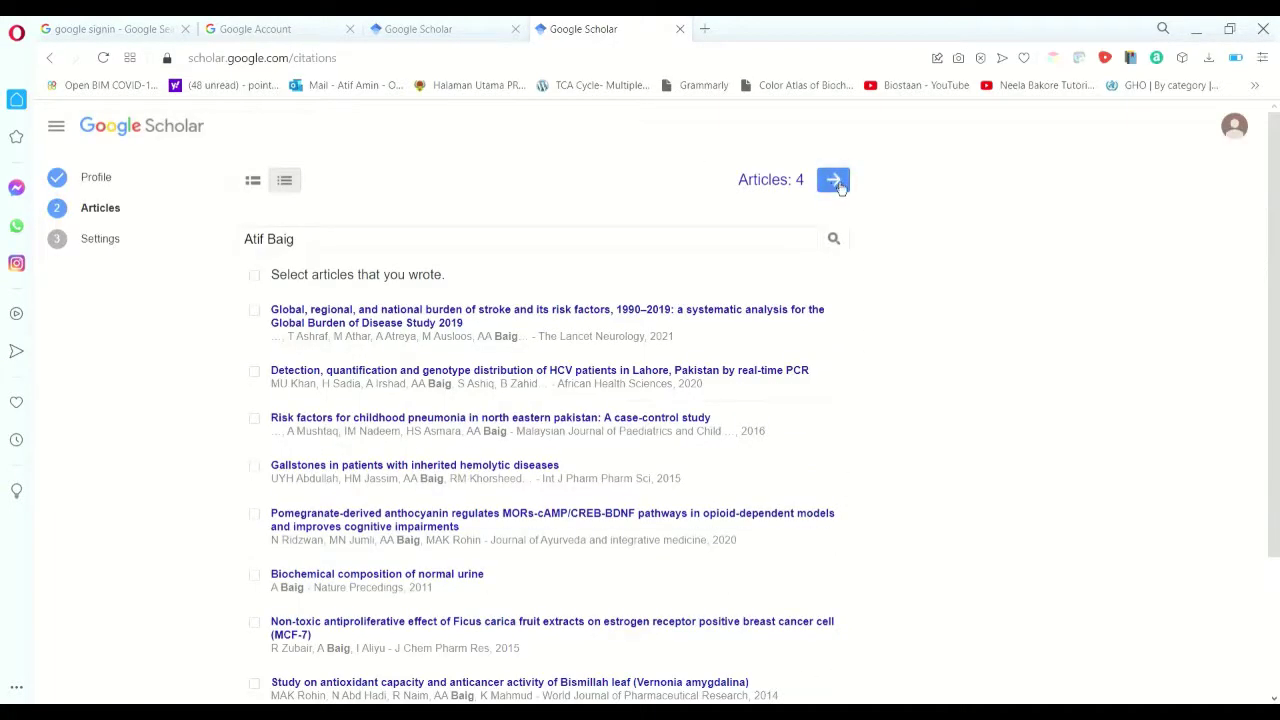
click(836, 182)
Step: Keep updates applied automatically and the profile private, then complete the setup
click(840, 190)
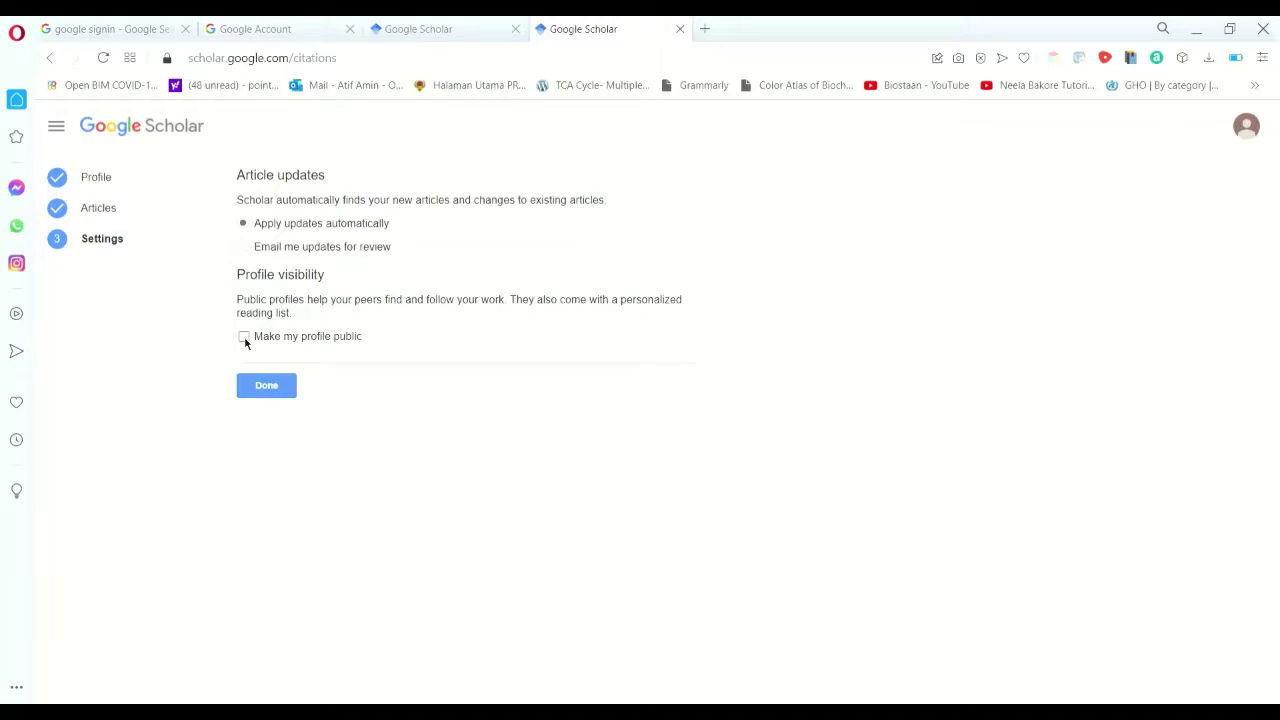
click(277, 397)
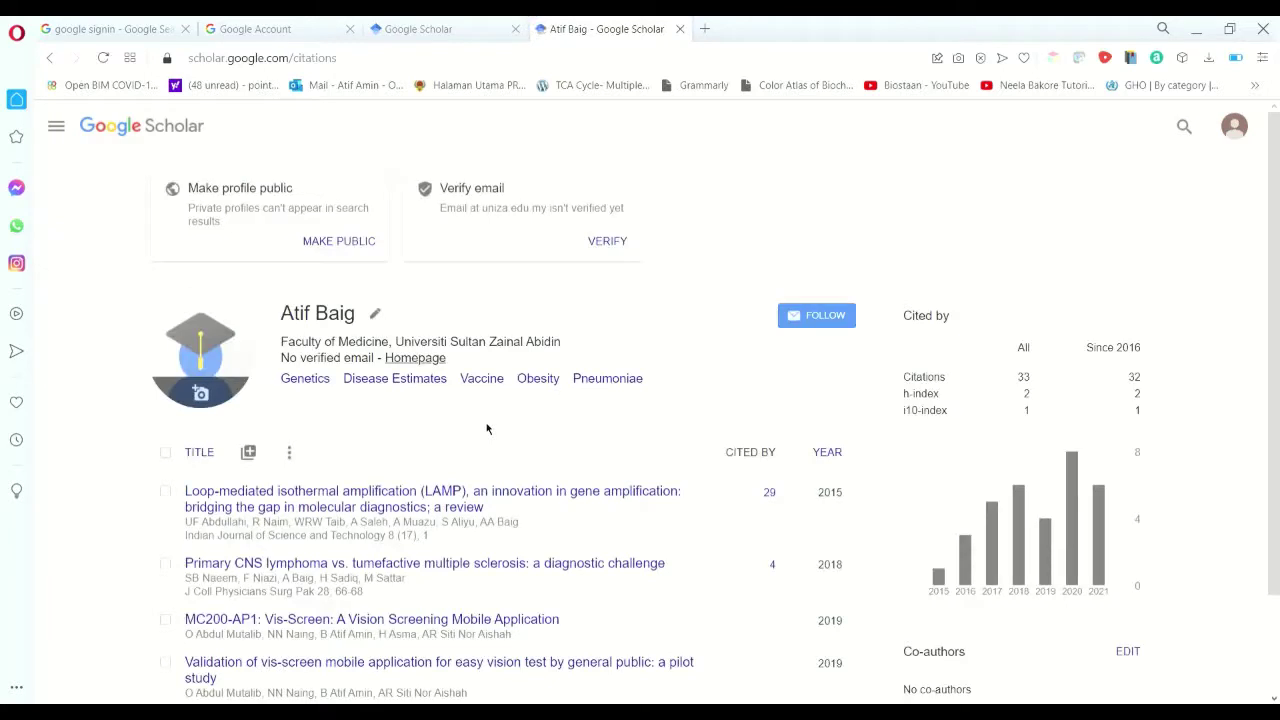
Step: Scroll through the new profile to check the four articles and 33 citations
scroll(487, 429, down, 2)
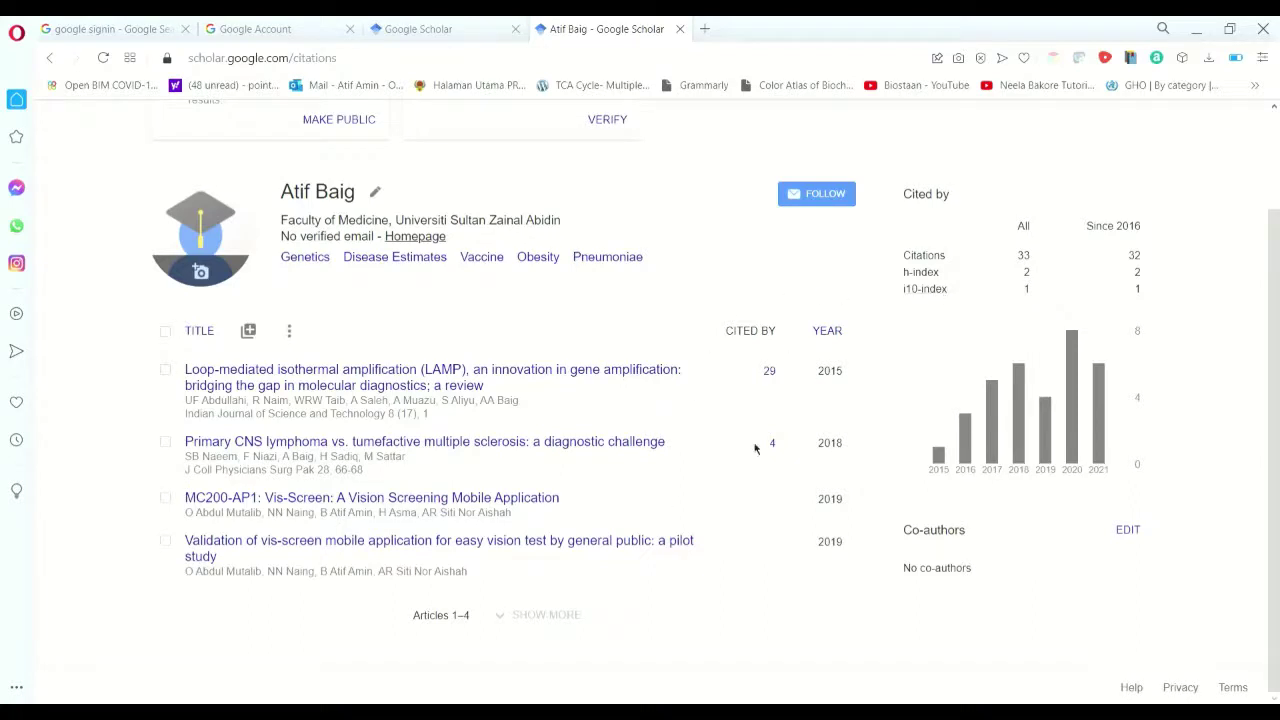
scroll(741, 446, up, 1)
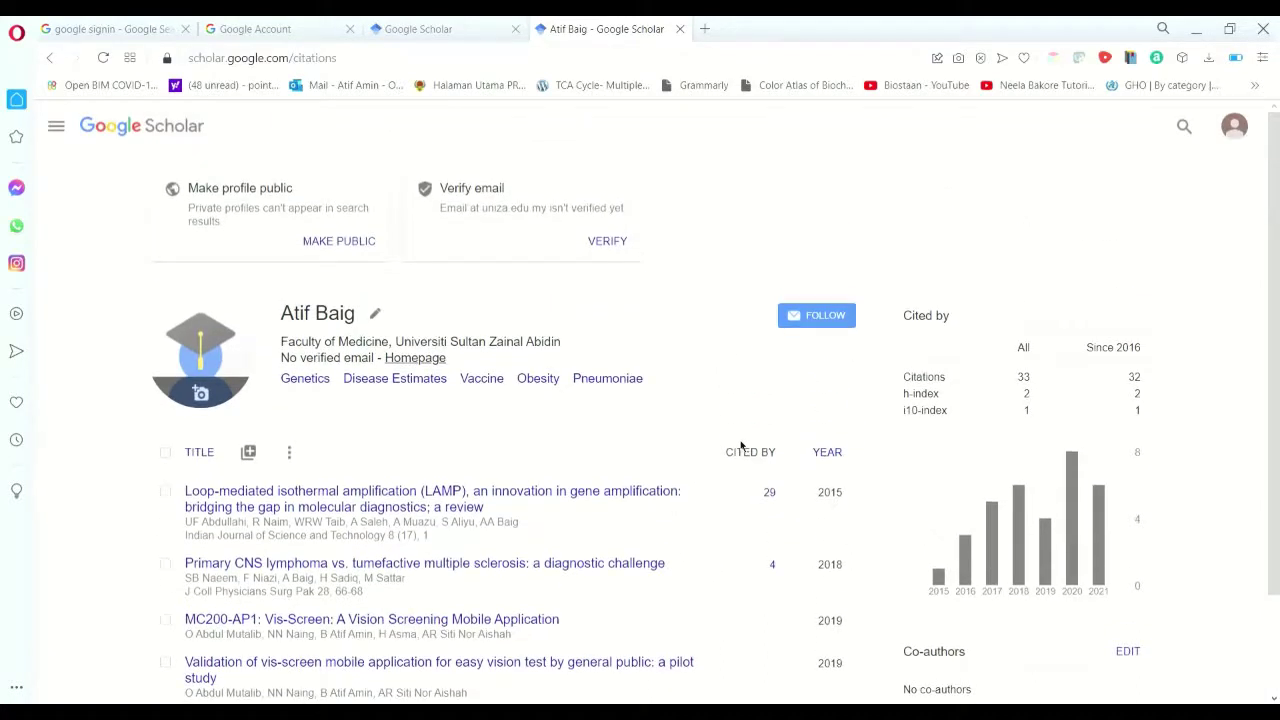